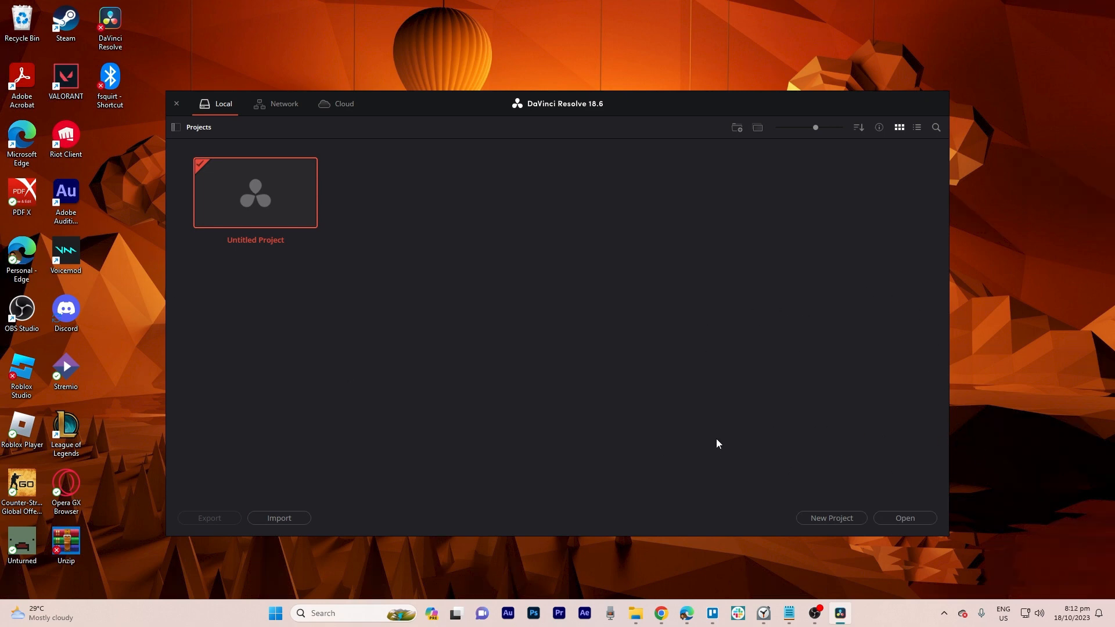
Create a new project named GLOW EFFECT
click(829, 520)
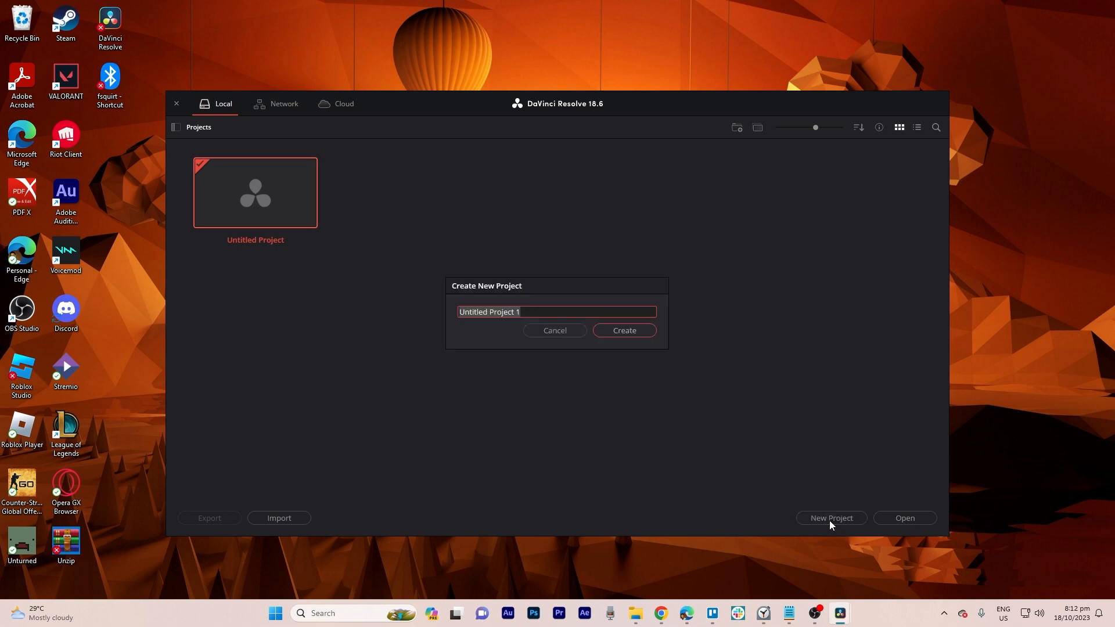
text(GLOW EFFECT)
click(620, 332)
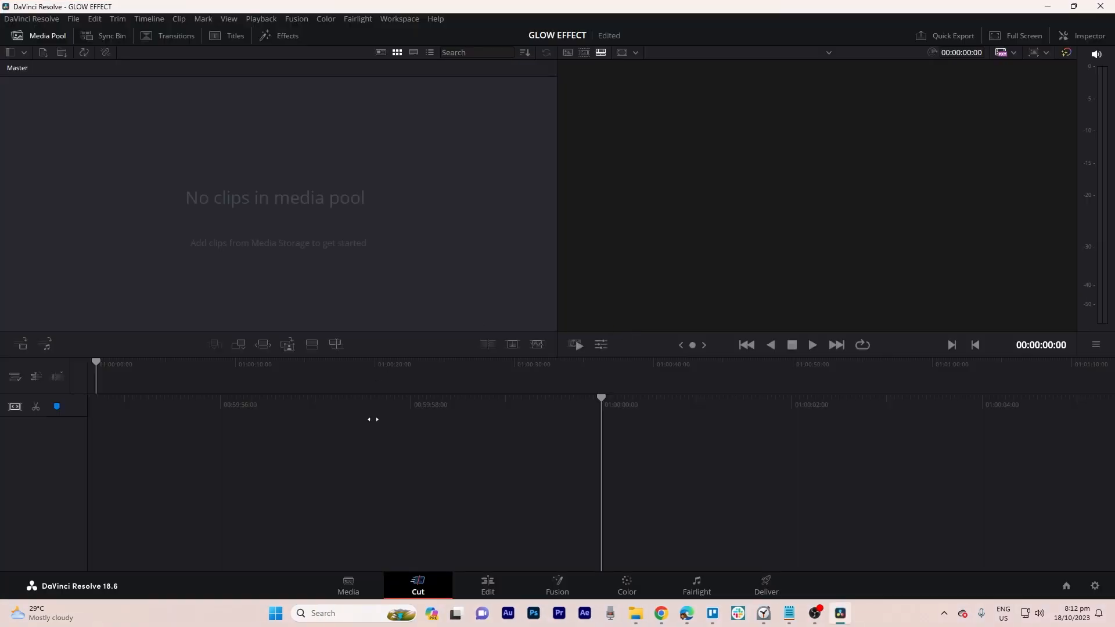
On the Edit page, place IMG_8562 from the BARACUDA (D:) drive at the timeline's start, leaving the project frame rate unchanged
click(497, 591)
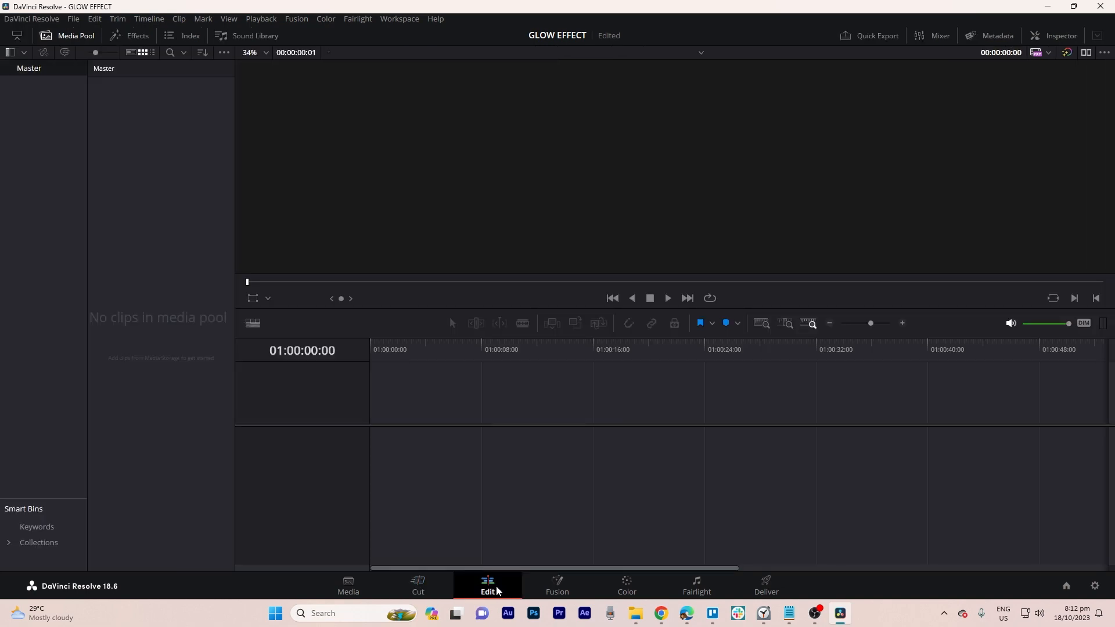
click(638, 615)
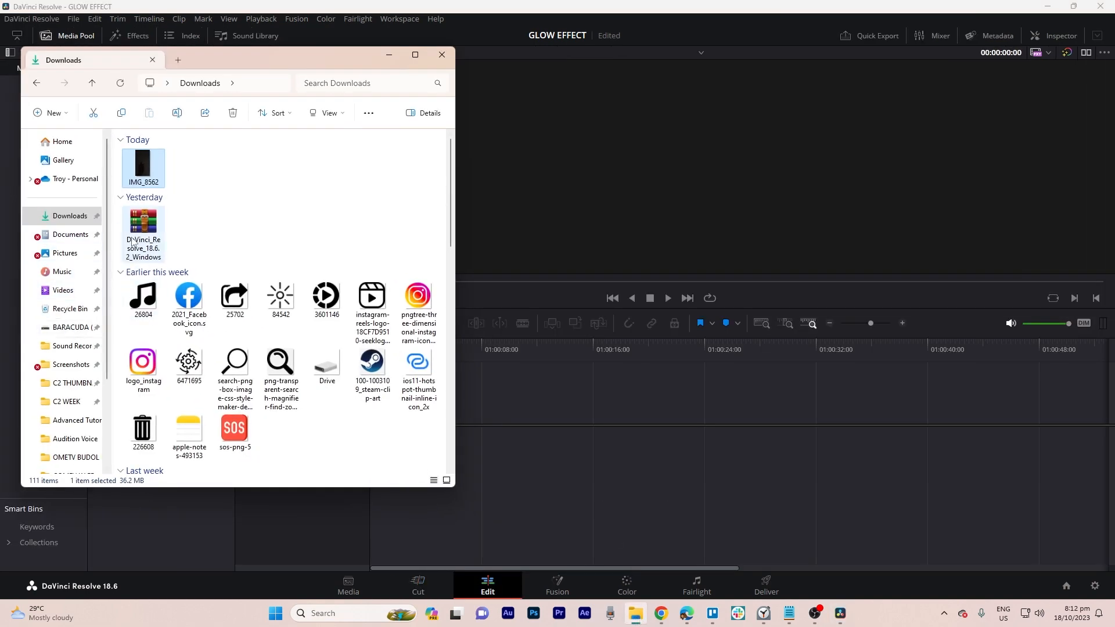
click(68, 327)
scroll(395, 339, down, 5)
click(181, 379)
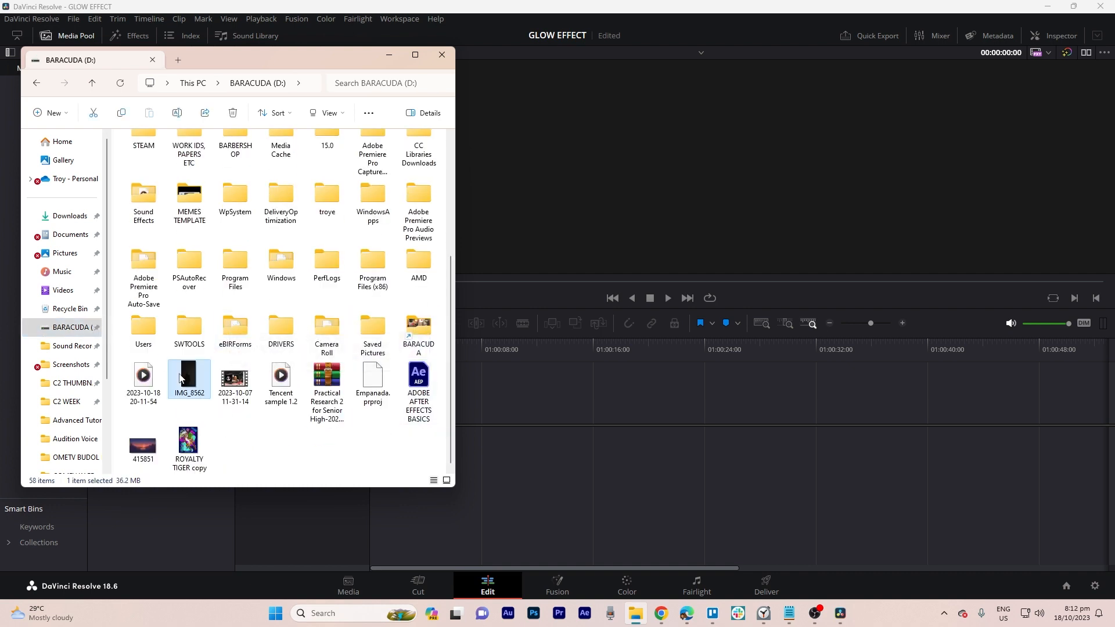
drag(181, 378, 372, 434)
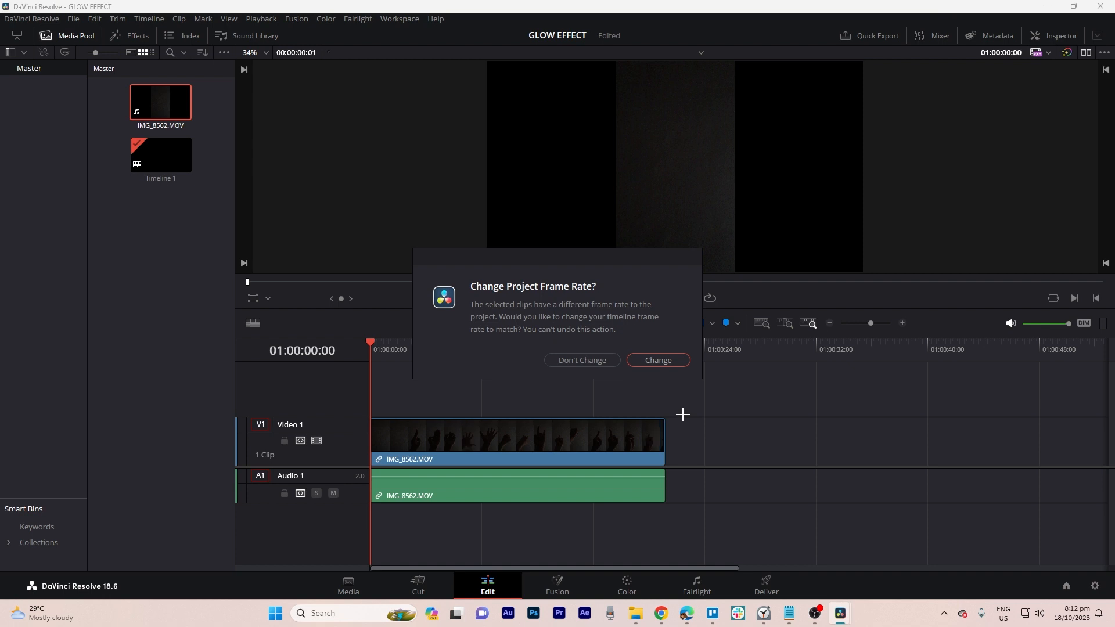
click(583, 361)
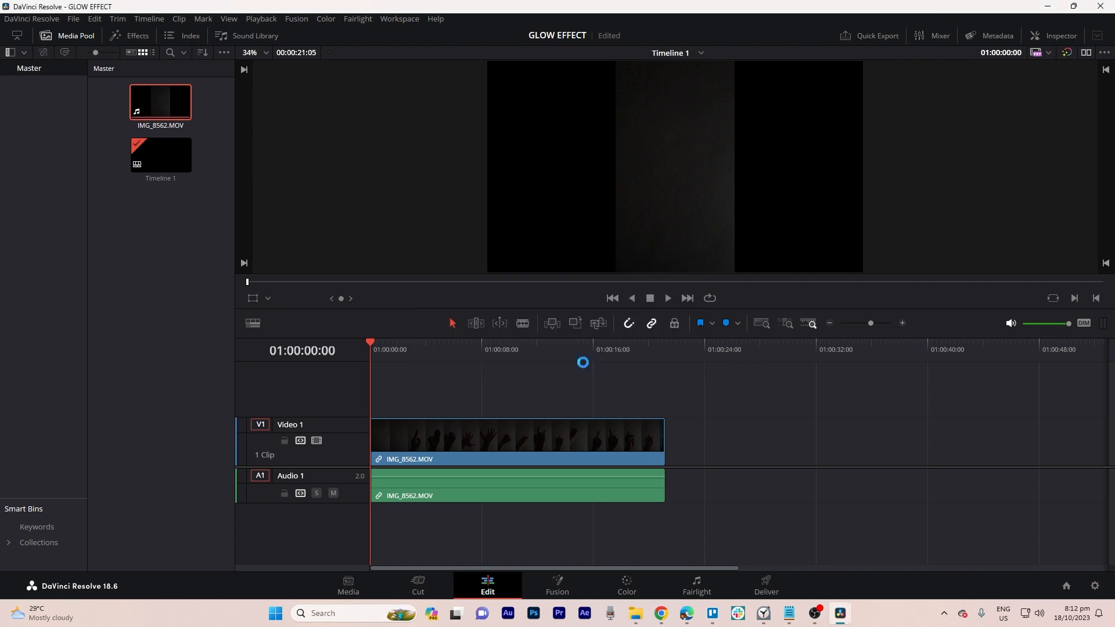
Open the IMG_8562.MOV clip in Fusion and insert a Merge (Mrg) node between MediaIn1 and MediaOut1
click(568, 426)
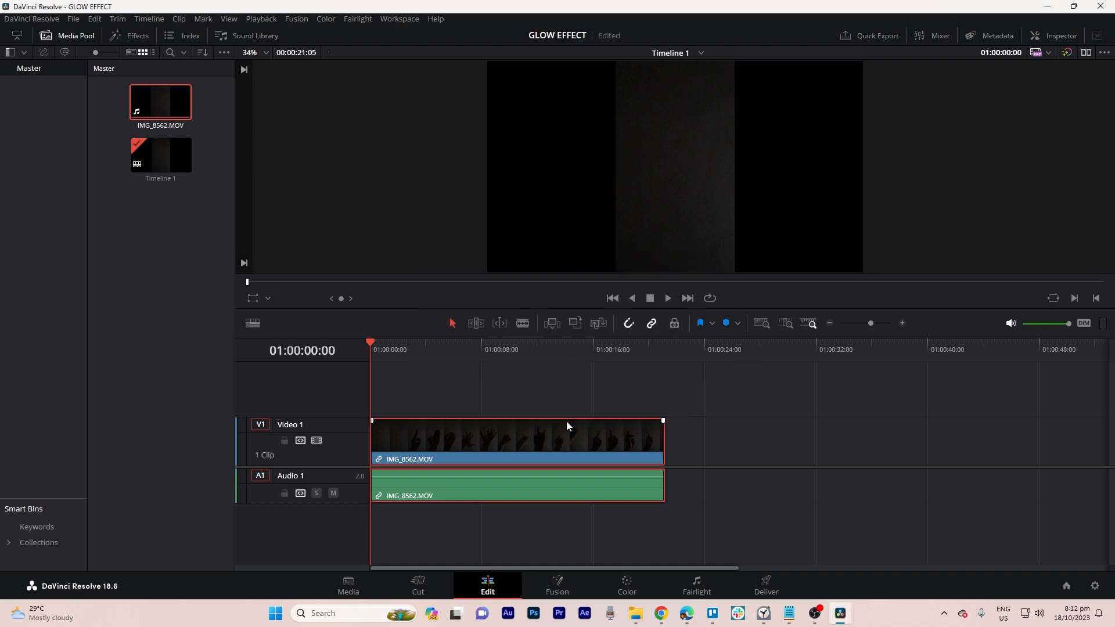
click(556, 589)
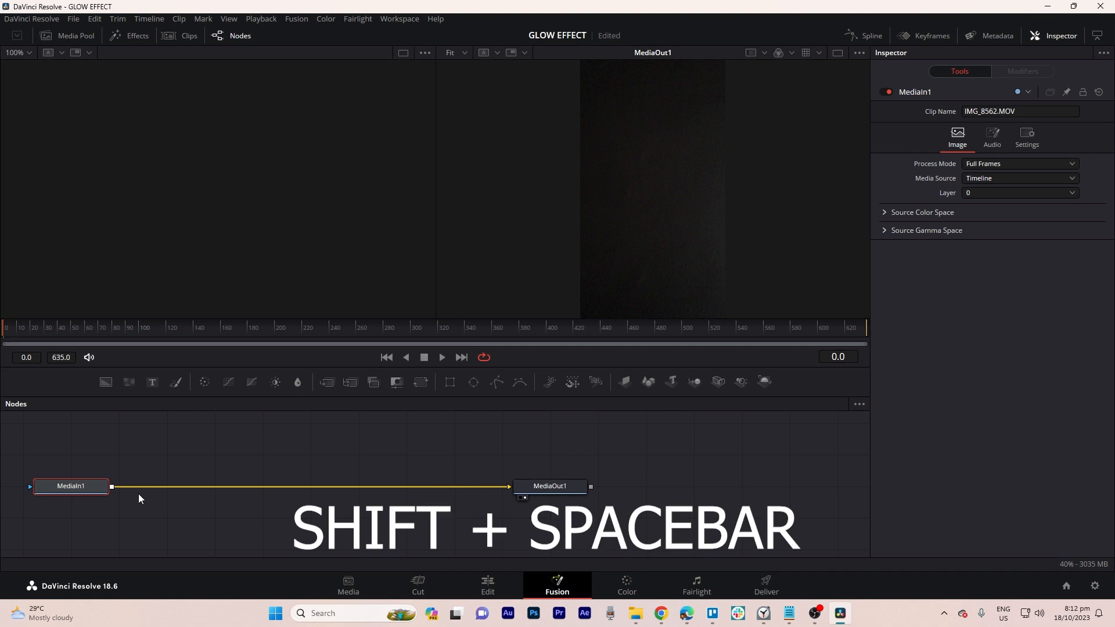
key(shift+space)
text(MERGE)
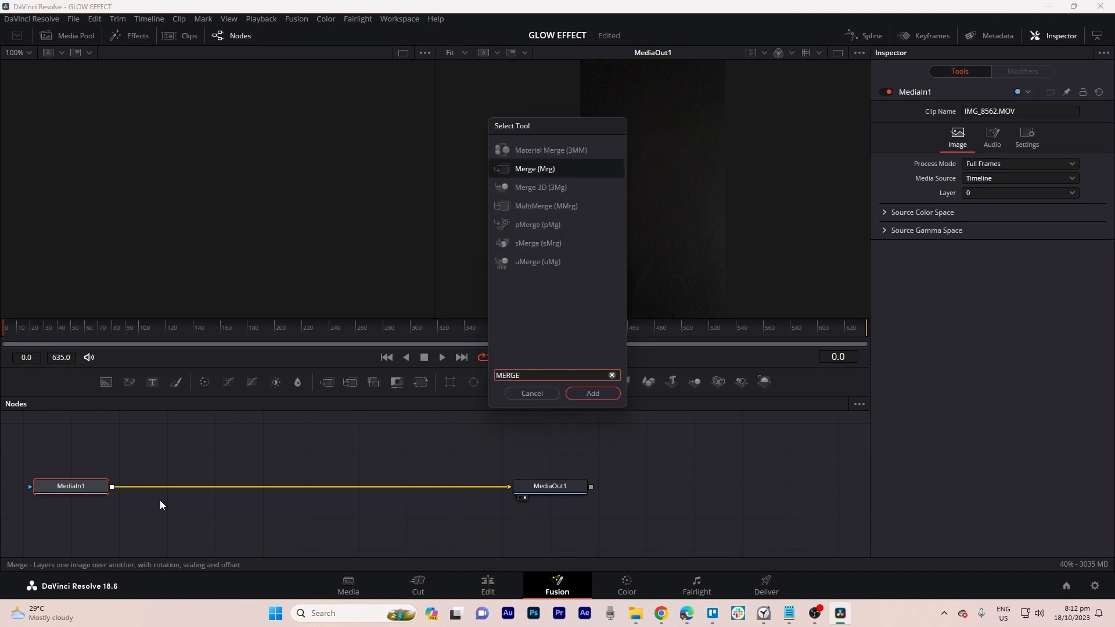
click(598, 392)
drag(194, 487, 199, 487)
click(373, 439)
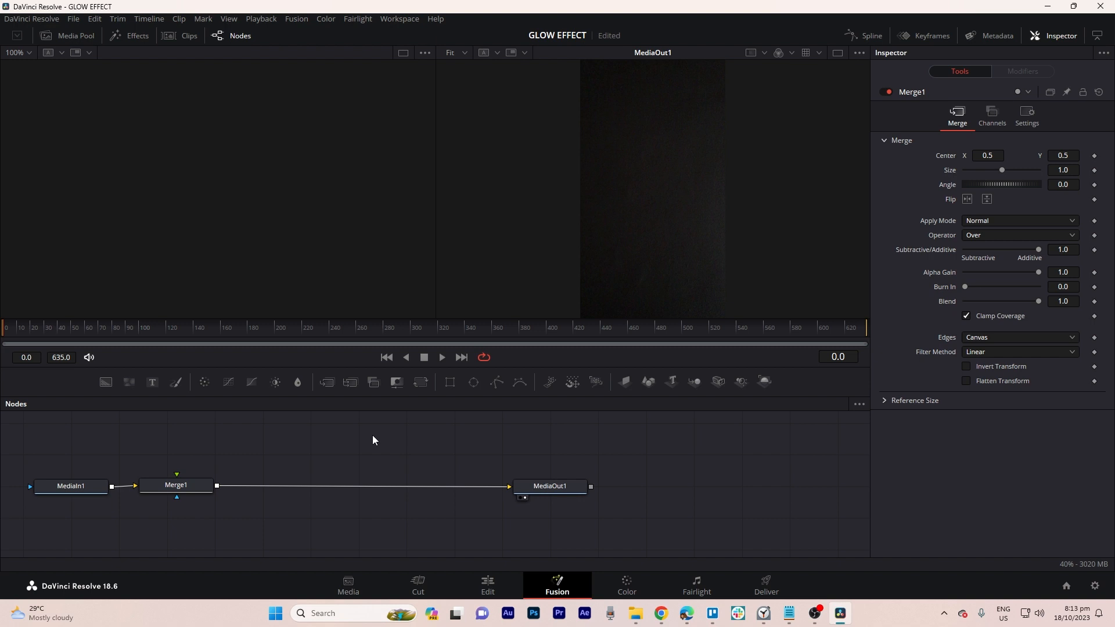
Add an Edge Detect node above Merge1 and connect MediaIn1's output to its input
key(shift+space)
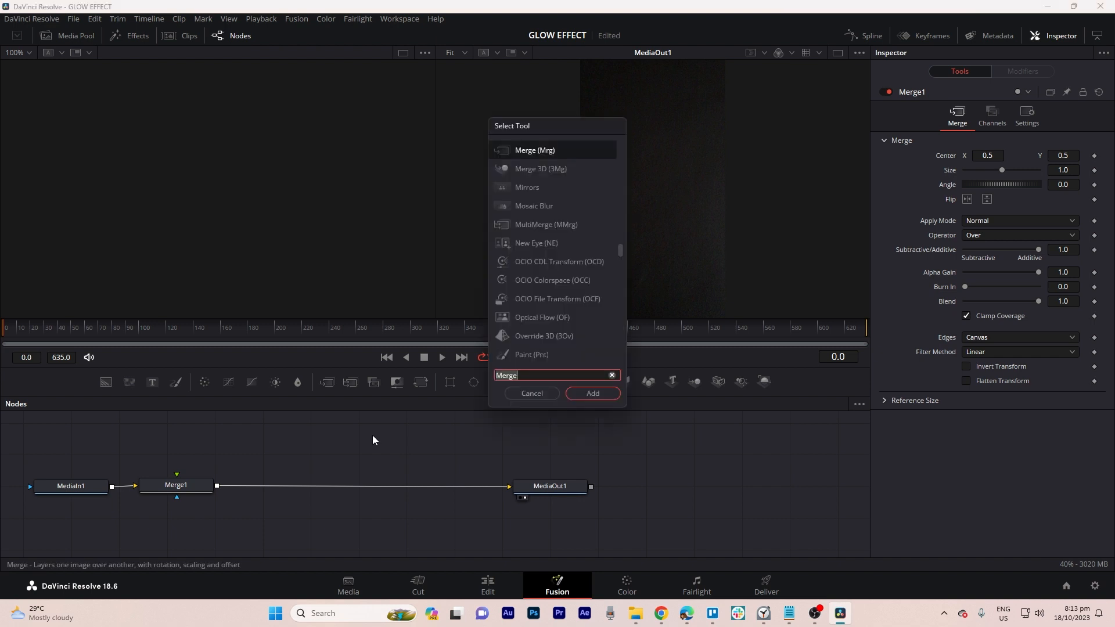
text(edge)
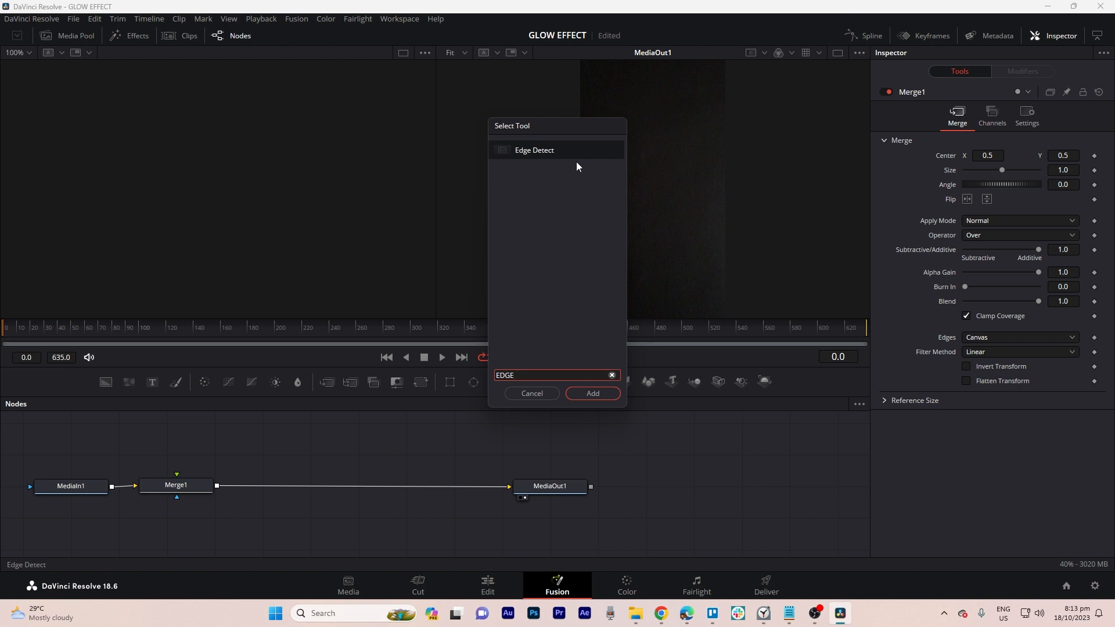
click(576, 152)
key(Return)
drag(367, 440, 179, 450)
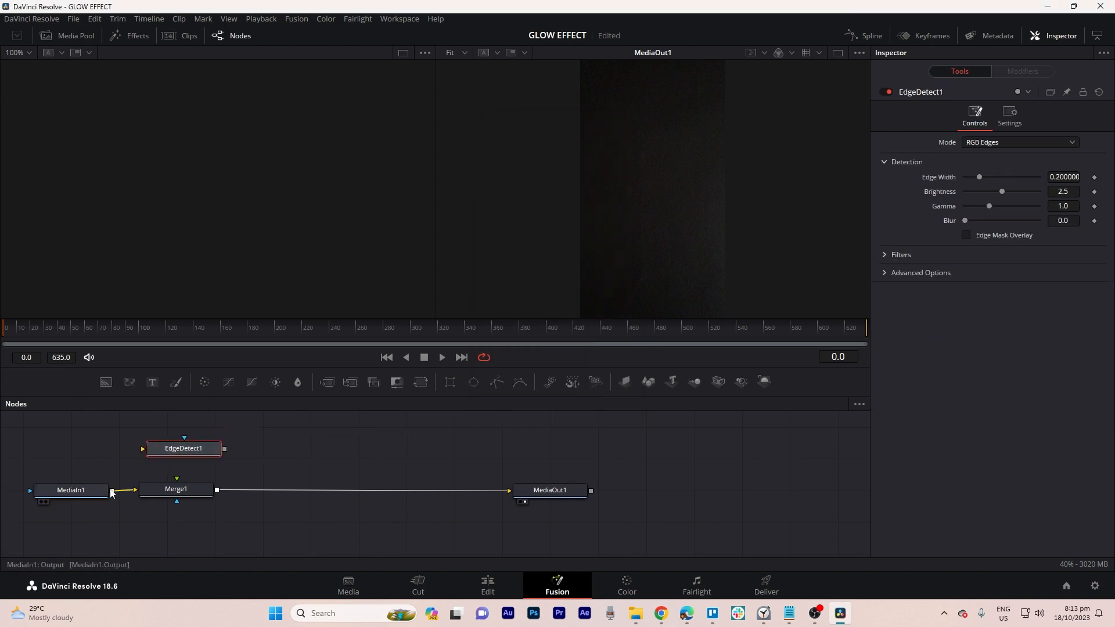
drag(111, 492, 142, 452)
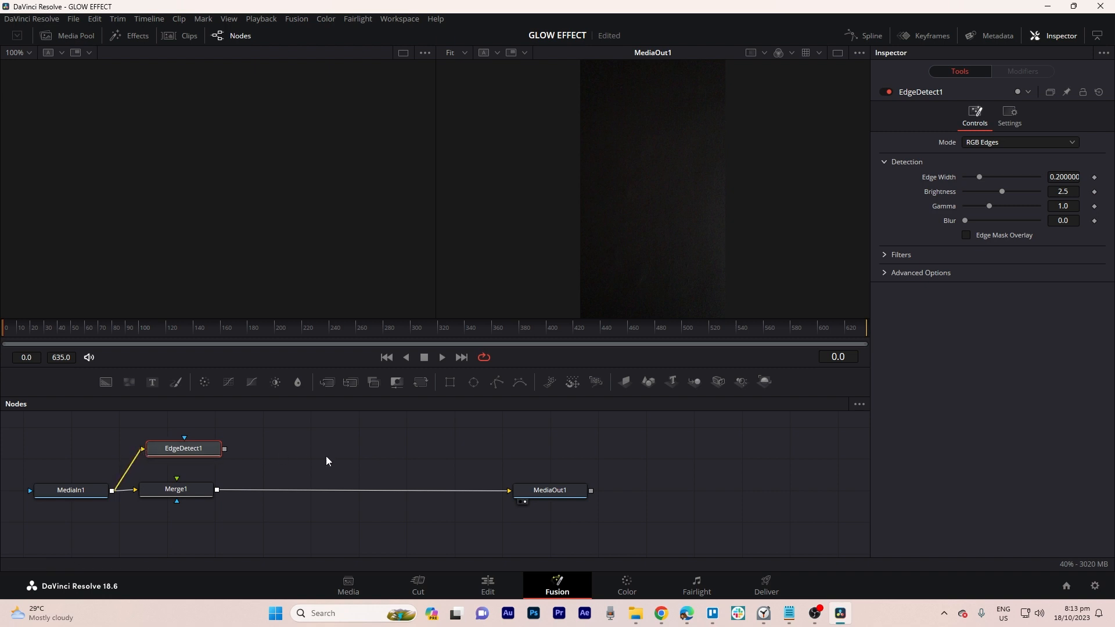
Add a Glow (Glo) node after EdgeDetect1 and connect its output to Merge1's foreground input
key(space)
click(424, 357)
key(shift+space)
text(GLOW)
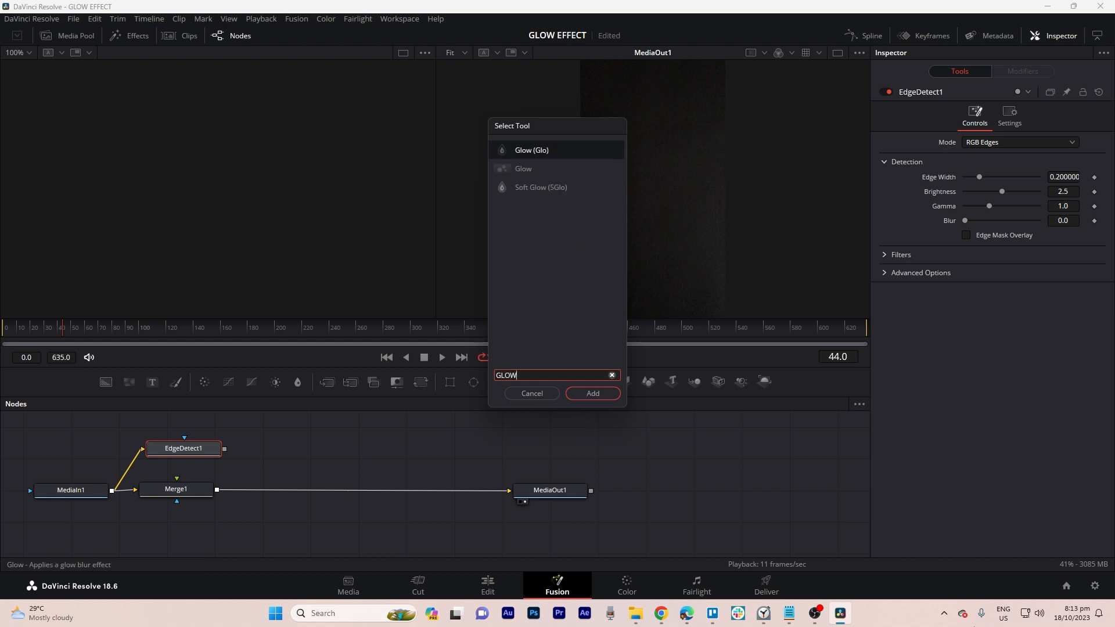
click(595, 393)
click(403, 427)
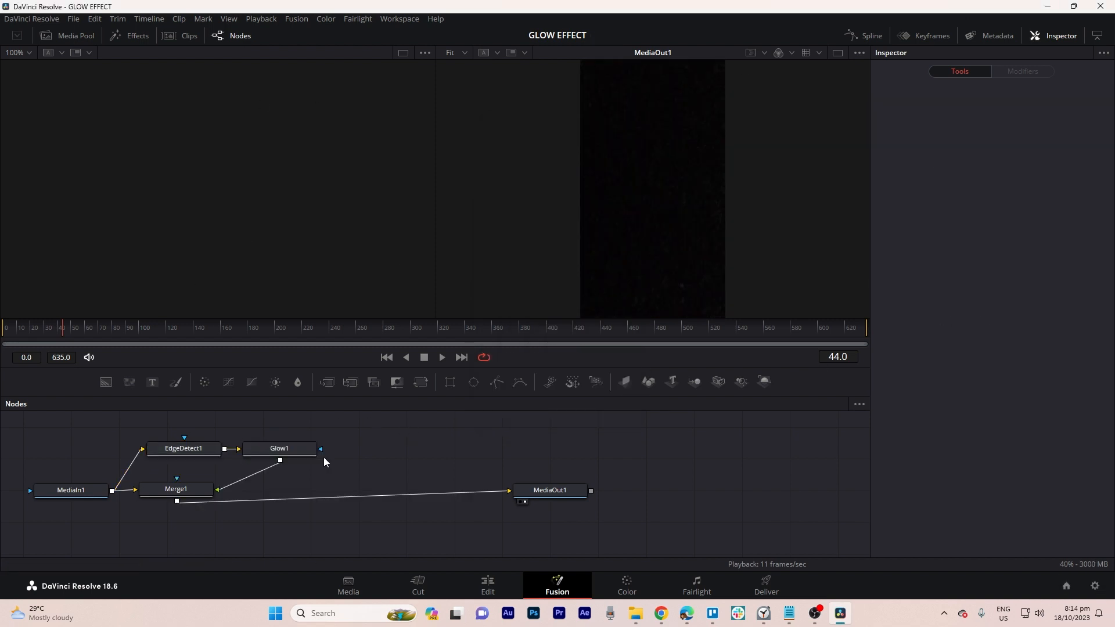
drag(210, 490, 216, 504)
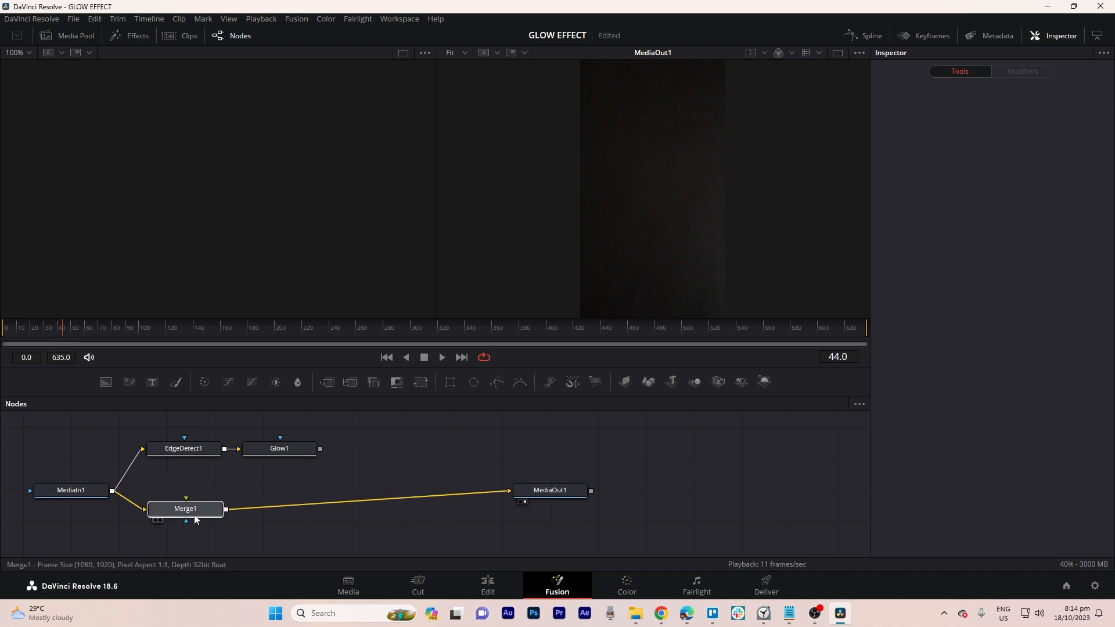
drag(320, 449, 182, 494)
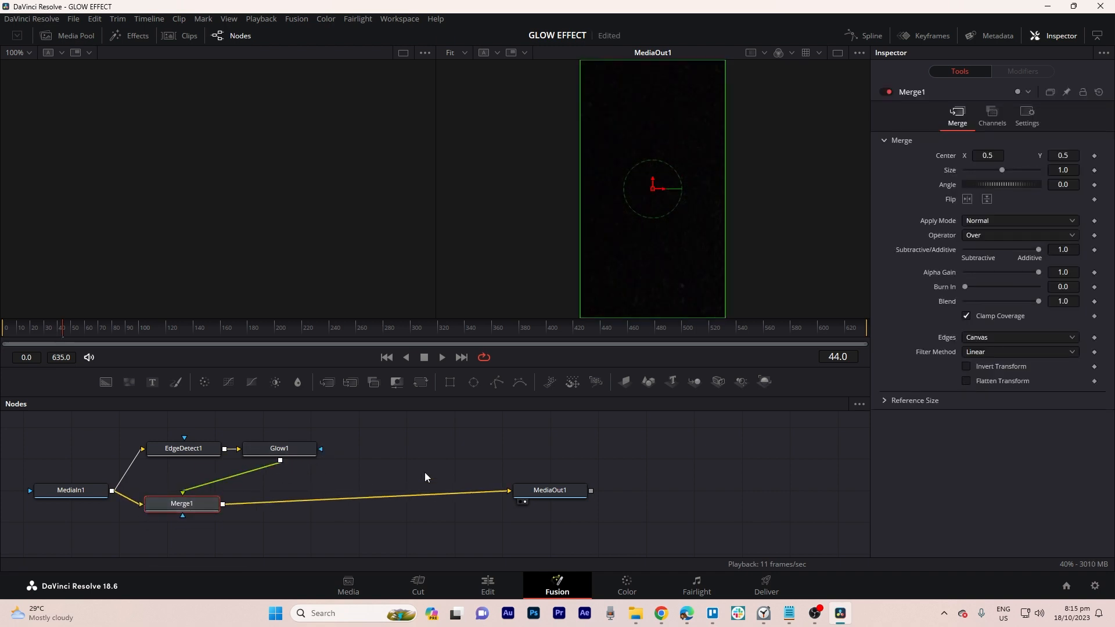
Play the timeline full screen from the Cut page to review the edge glow, and return to the normal view
click(427, 582)
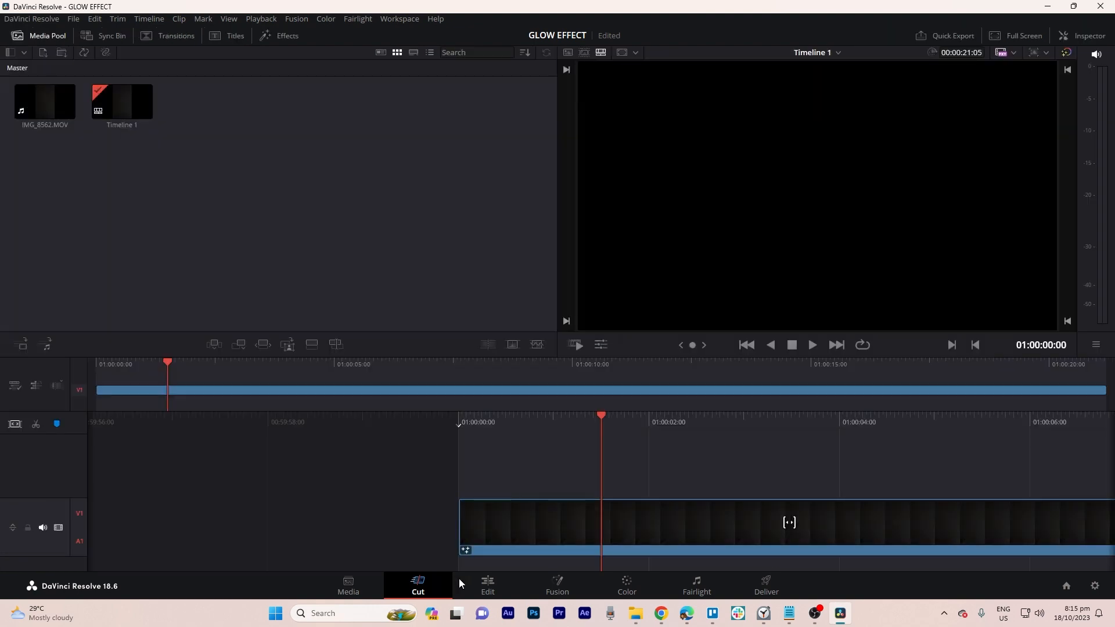
click(1028, 36)
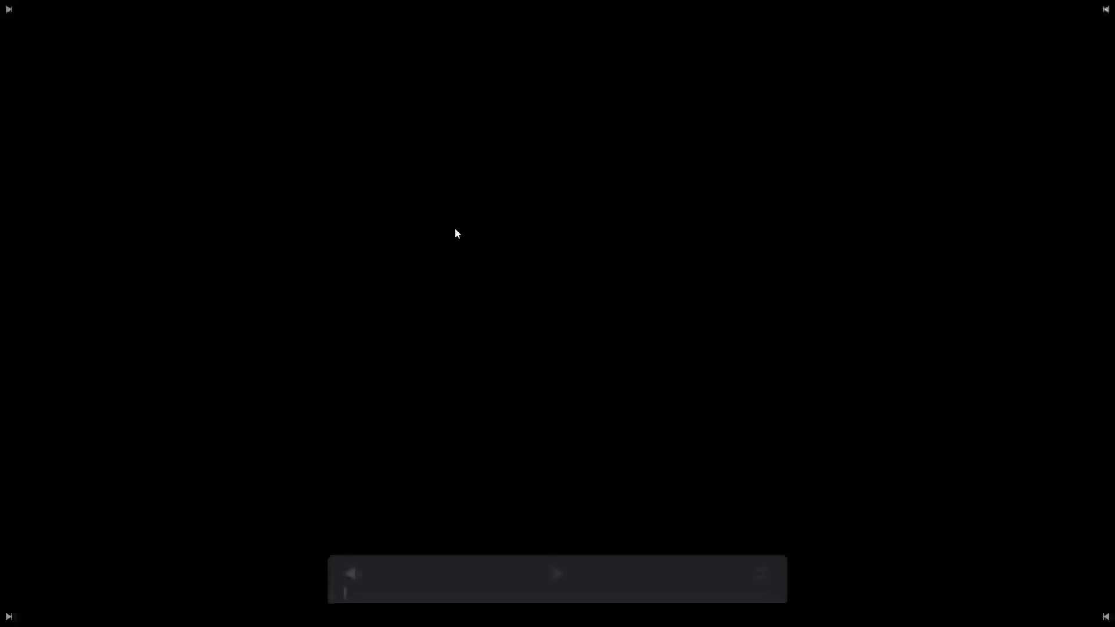
click(557, 574)
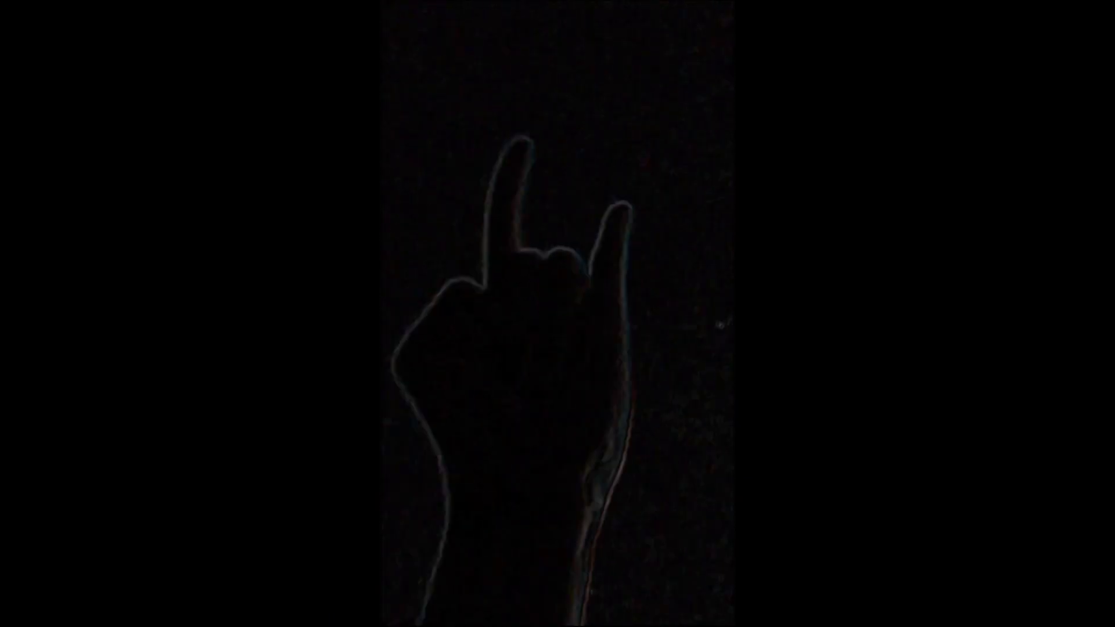
mouse_move(657, 471)
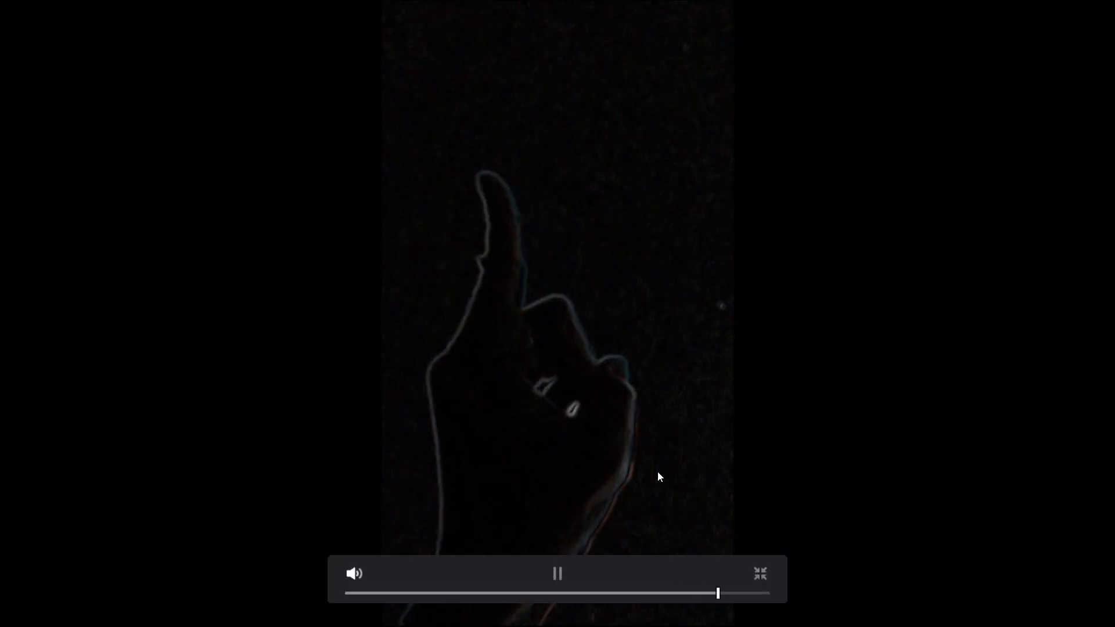
click(760, 574)
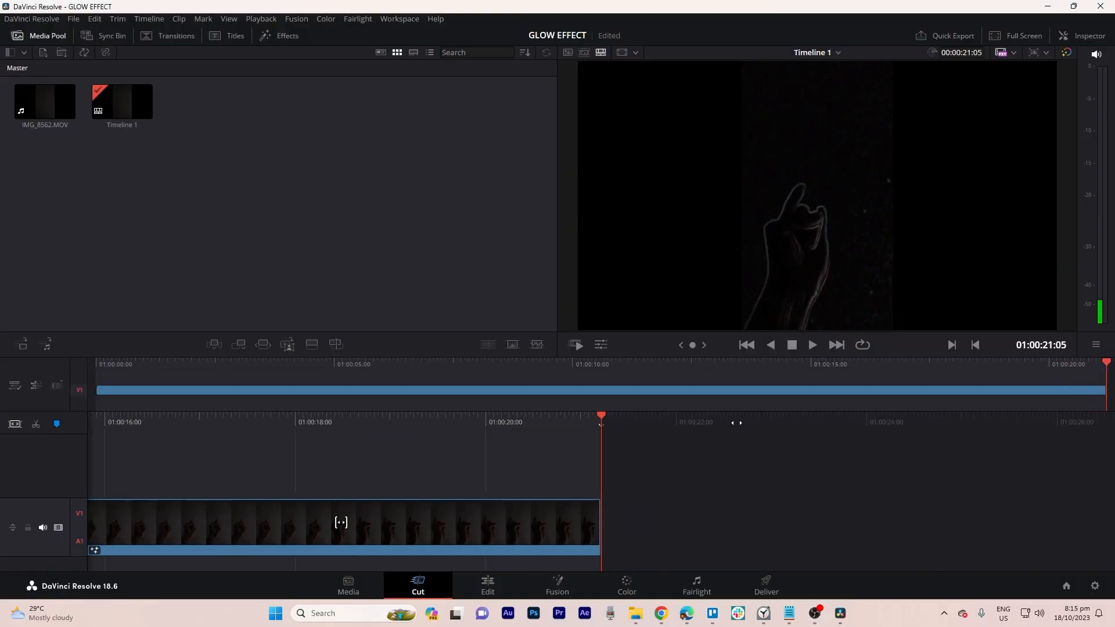
In the Fusion composition, set Glow1's Shine Threshold to 0.15 and its Spread to 0.236
click(557, 584)
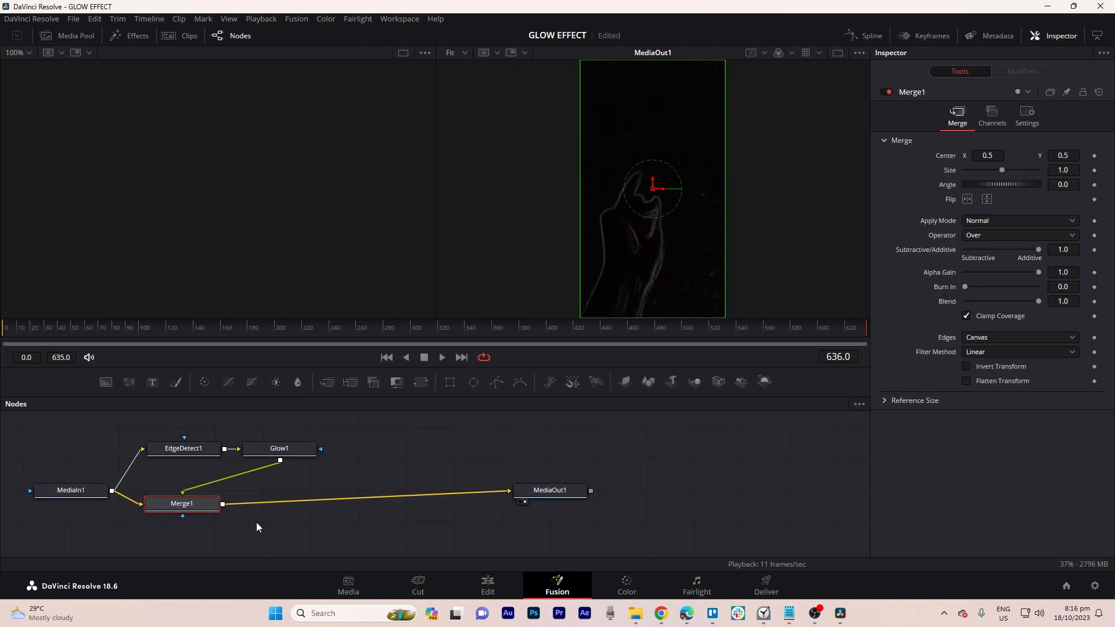
click(263, 455)
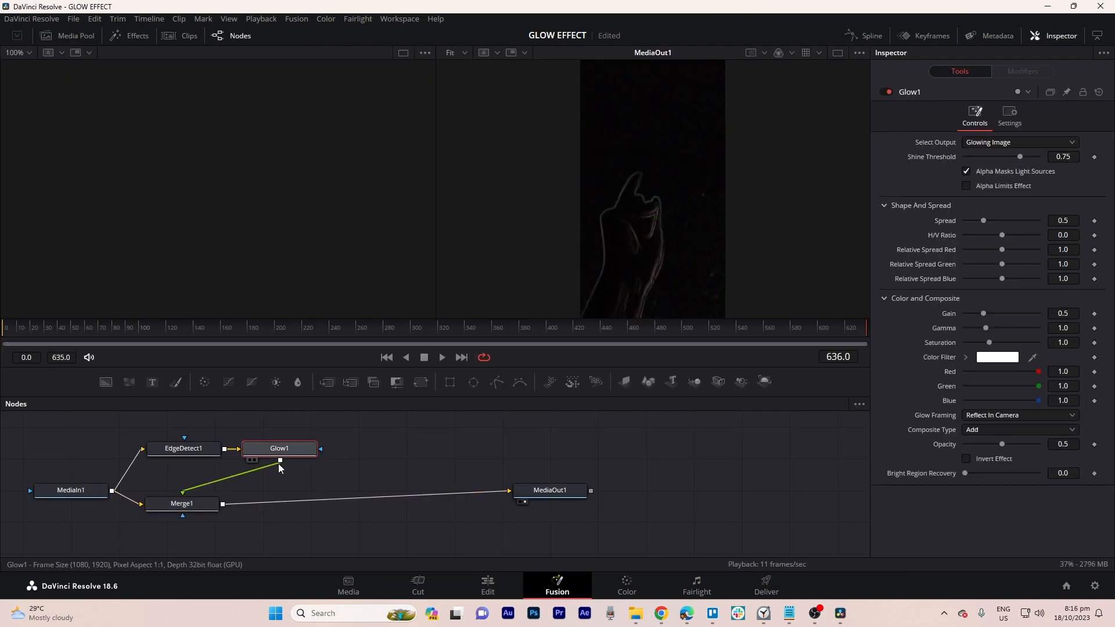
drag(1020, 157, 977, 162)
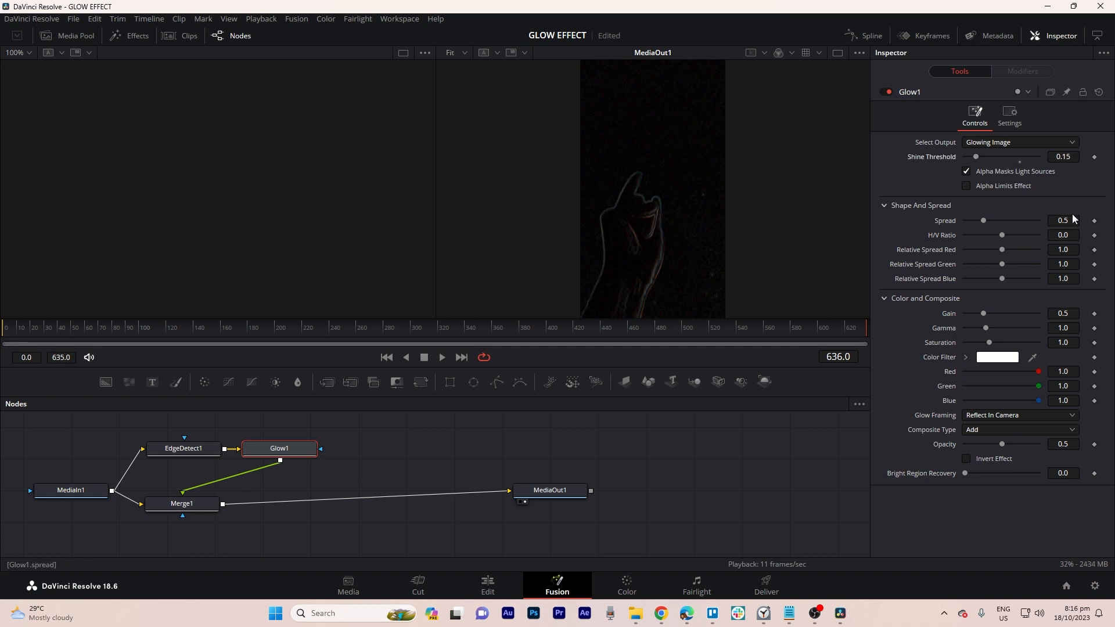
drag(984, 220, 980, 221)
Set EdgeDetect1's mode to Grayscale Edges
click(194, 452)
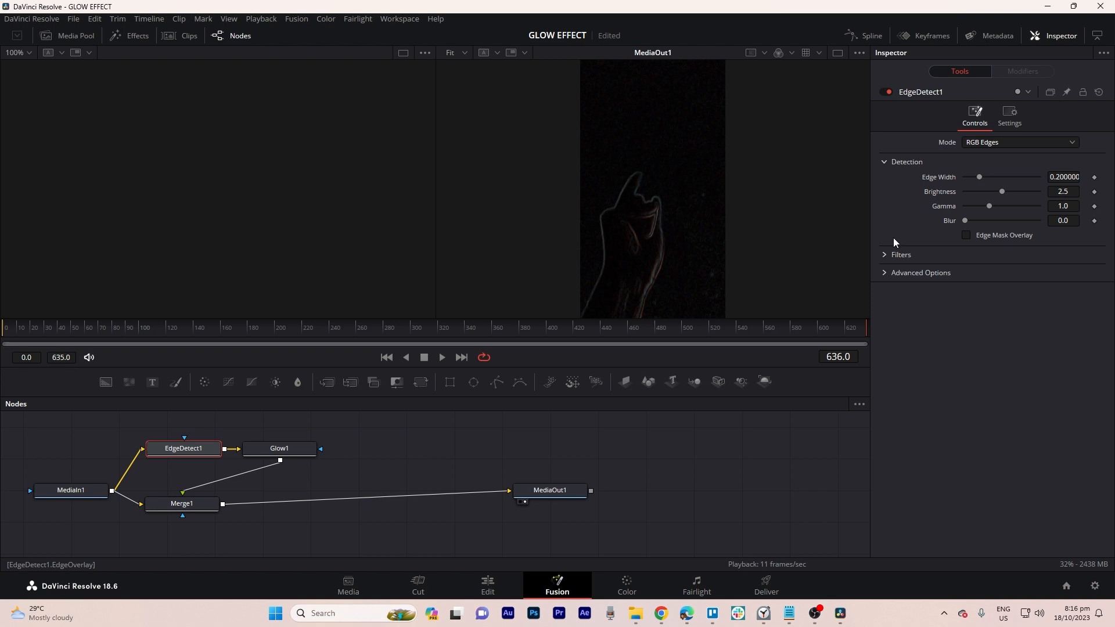
click(1003, 138)
click(998, 173)
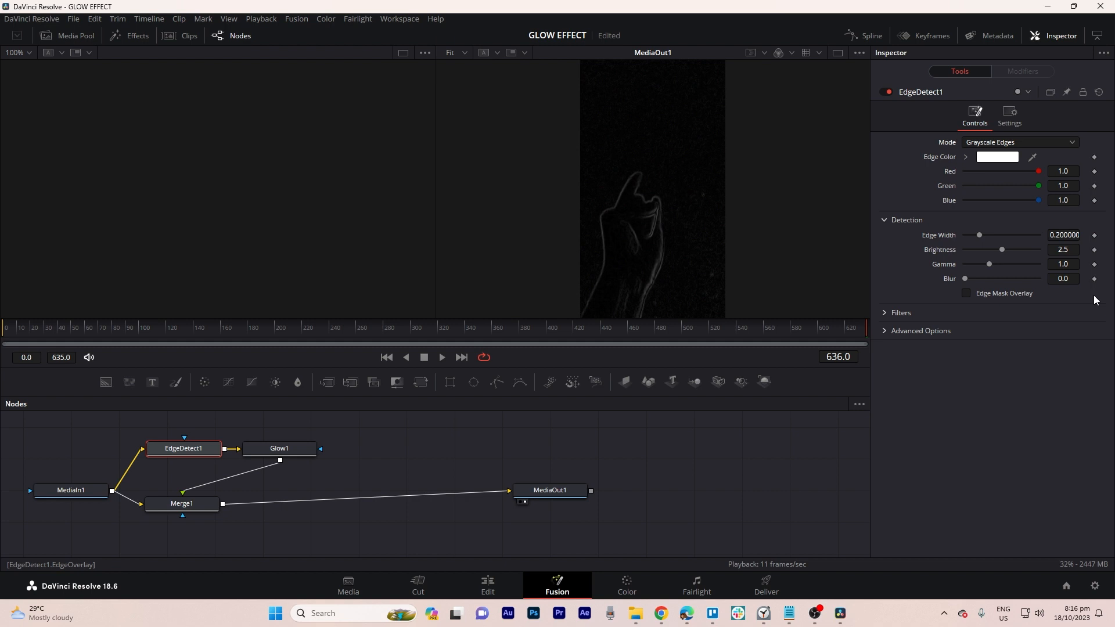
Set Glow1's color filter to yellow, #ffea00
click(264, 450)
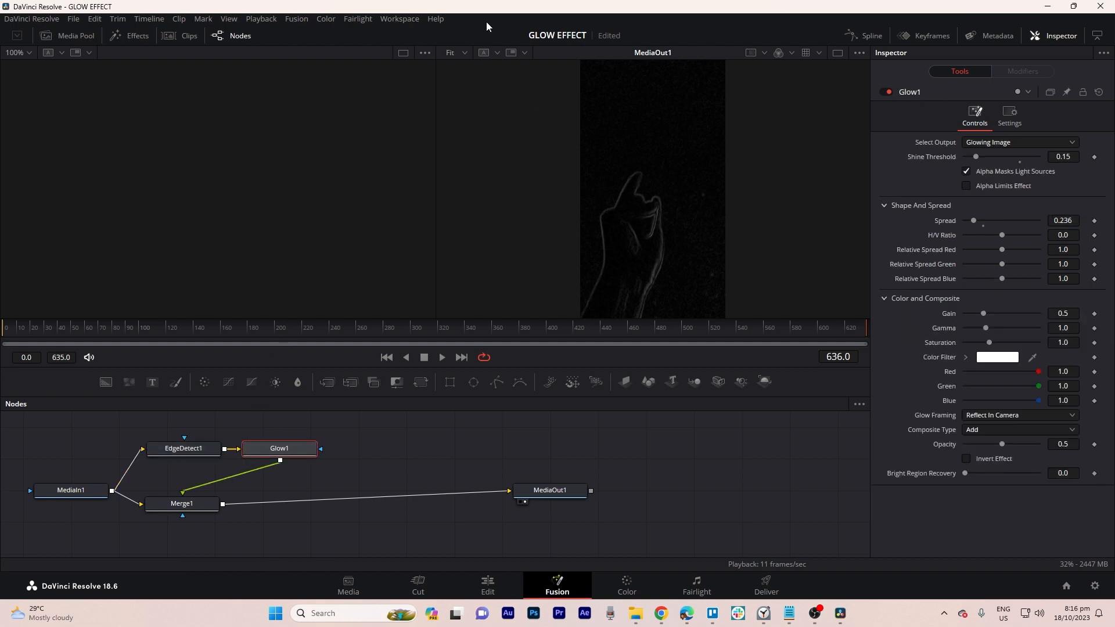
click(997, 358)
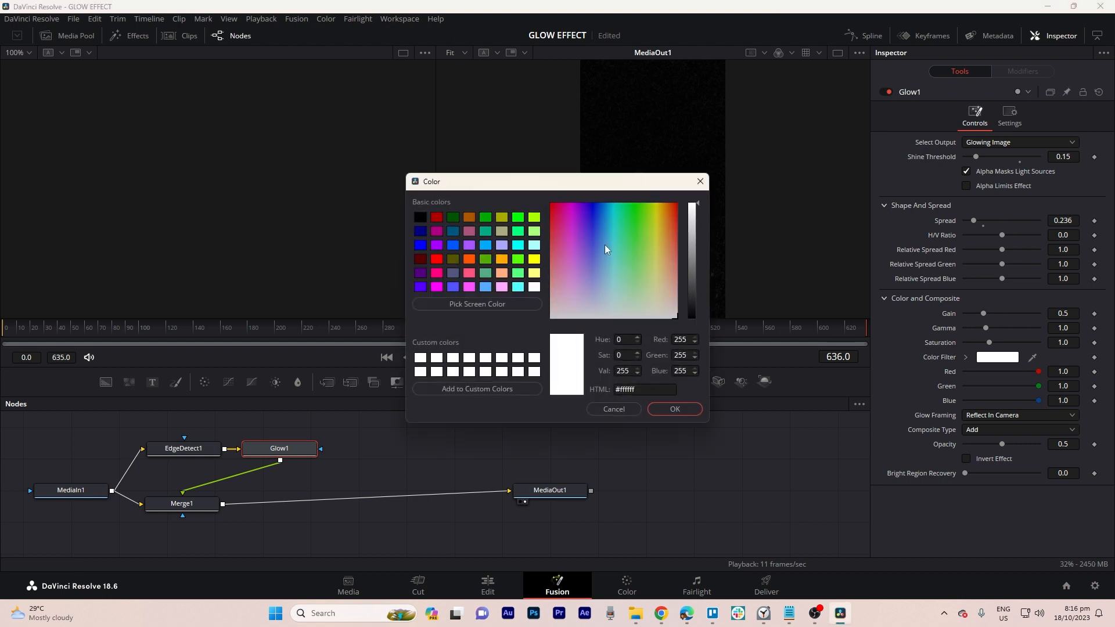
drag(569, 184, 346, 140)
click(429, 160)
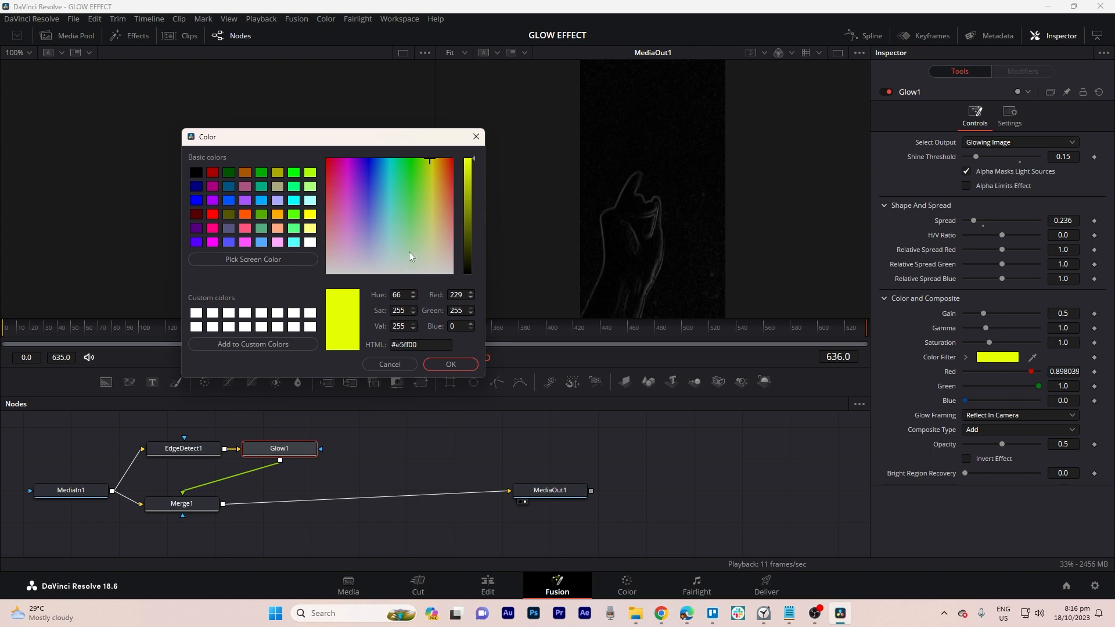
drag(424, 253, 436, 158)
click(450, 364)
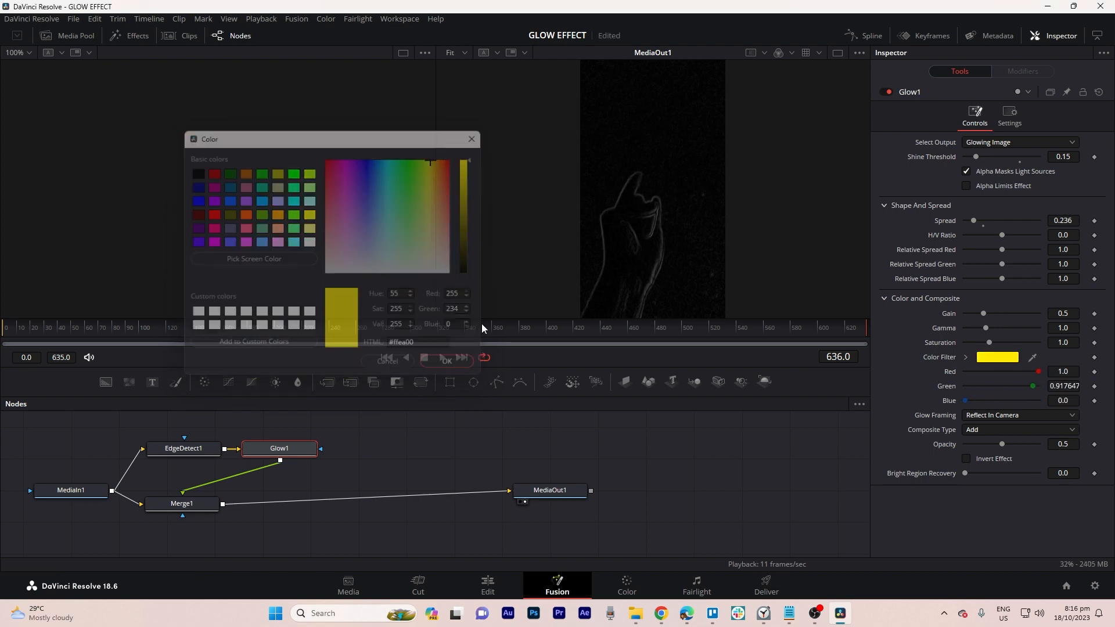
Set Merge1's apply mode to Screen
click(185, 505)
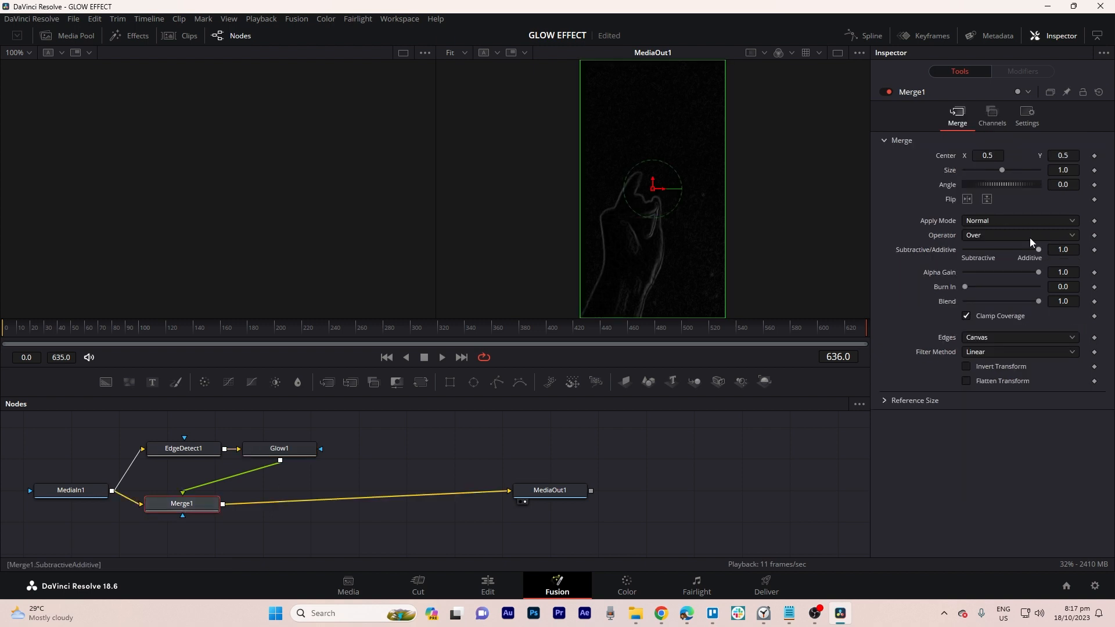
click(1003, 221)
click(1009, 246)
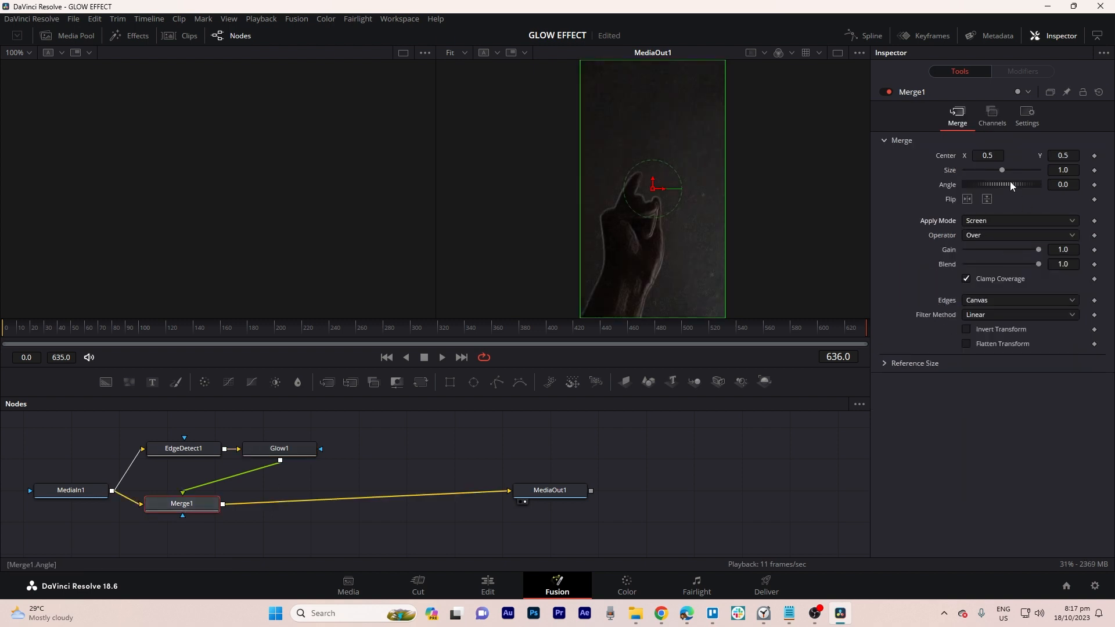
Add a FastNoise node after Glow1, merged over the glow output before it reaches Merge1
click(291, 449)
key(shift+space)
text(NOI)
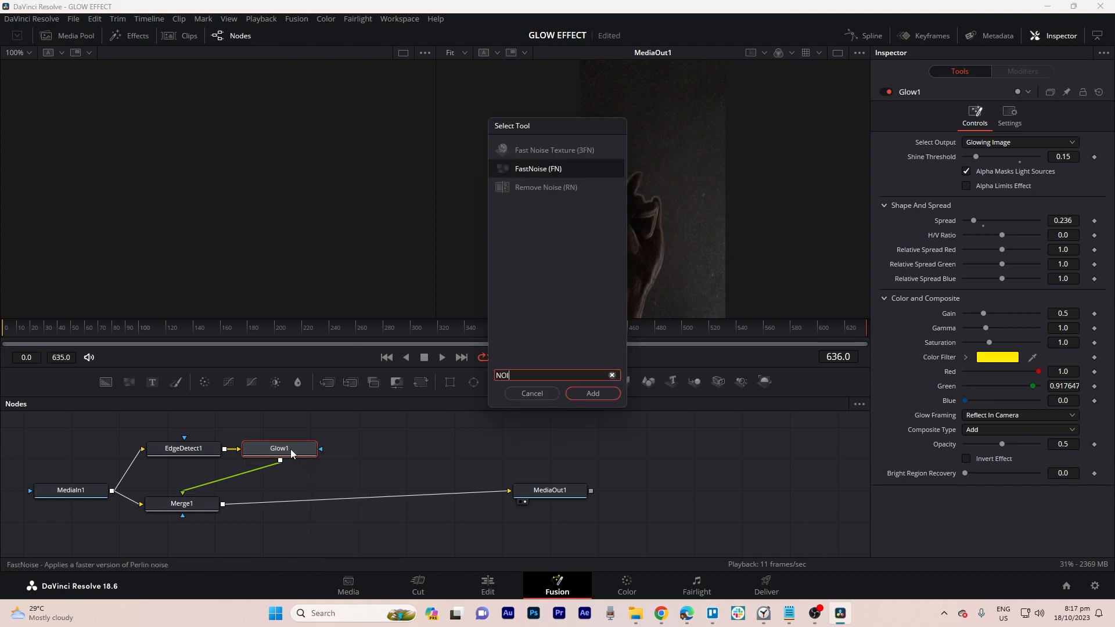
click(593, 393)
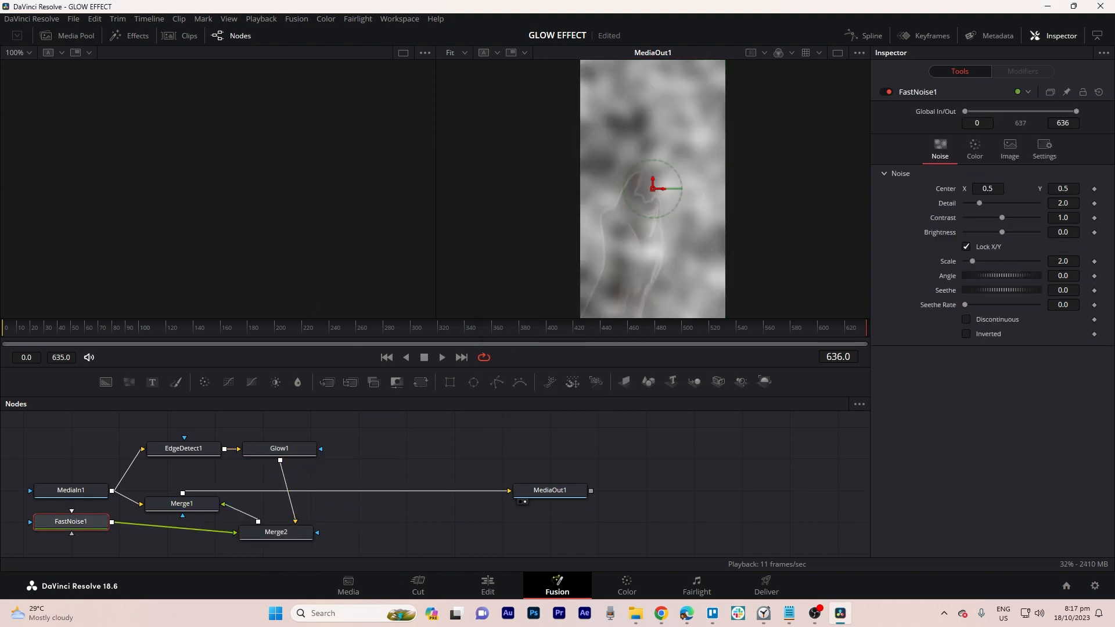
Set FastNoise1's Color 1 alpha to 0.134 and its Color 2 alpha to 0.126
click(974, 148)
click(1037, 268)
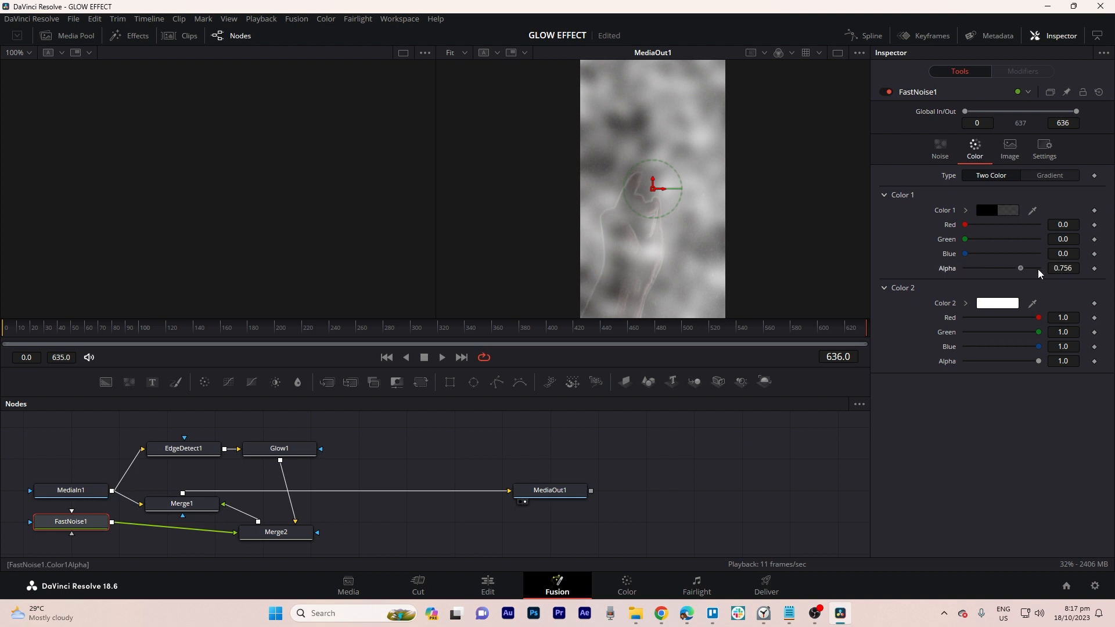
drag(1034, 268, 976, 268)
drag(1038, 362, 975, 362)
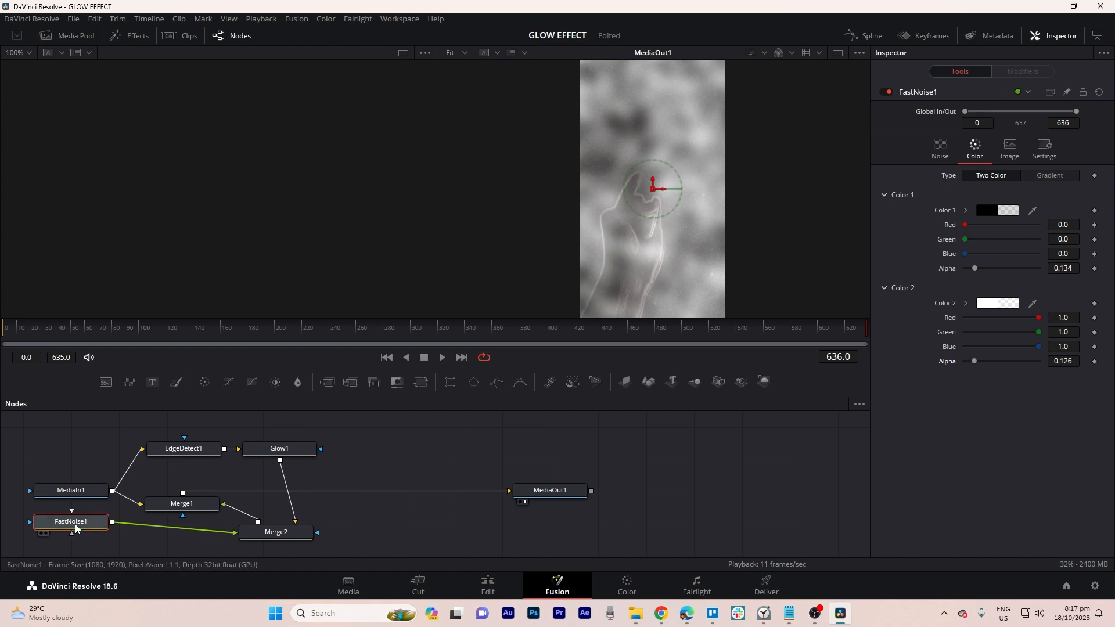
Set FastNoise1's noise Detail to 0.63 and Contrast to 0.27, and lower its Brightness to about -0.86
click(943, 150)
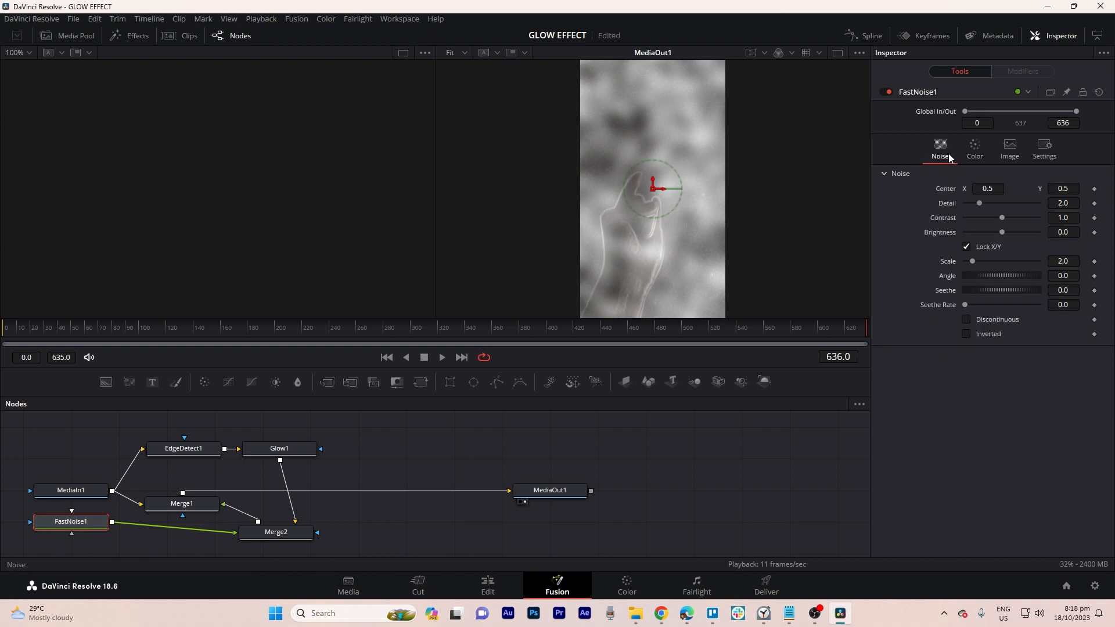
drag(1000, 218, 969, 234)
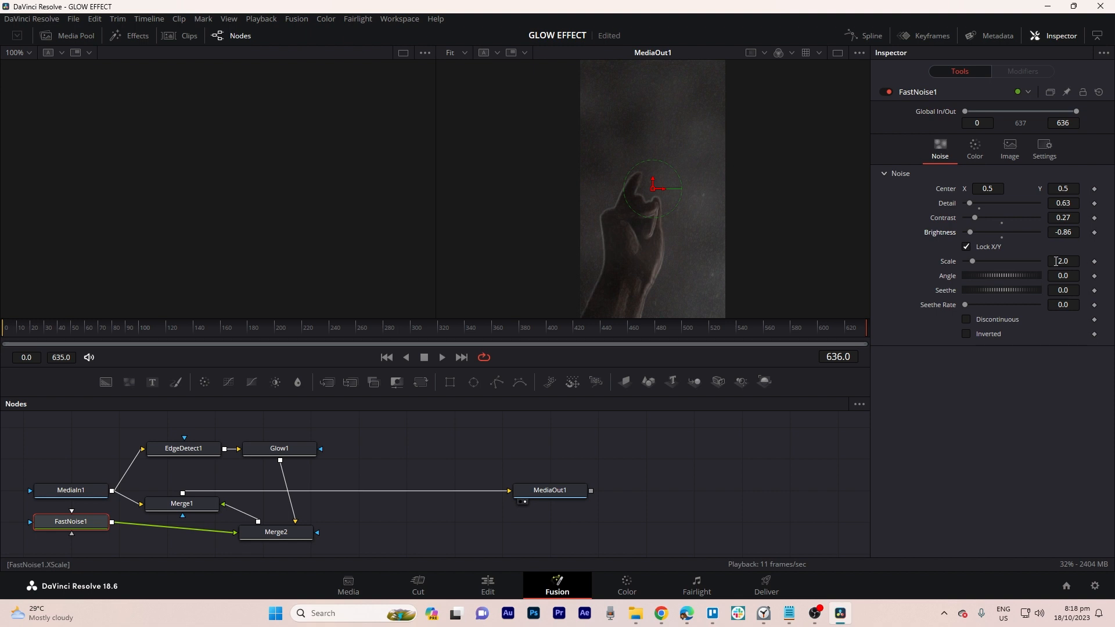
drag(970, 233, 965, 235)
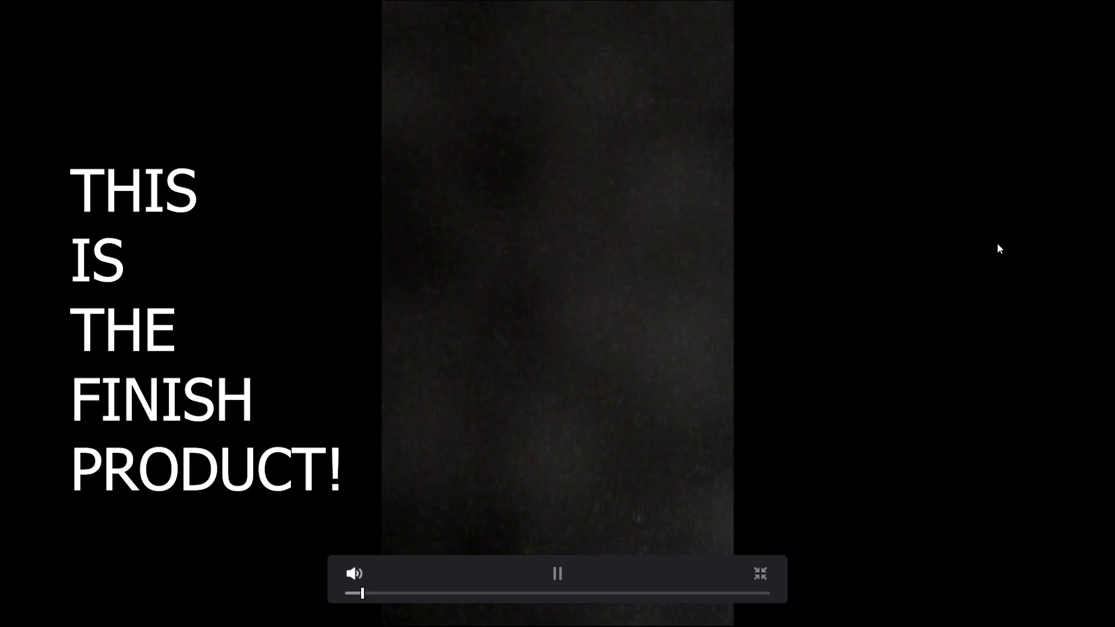